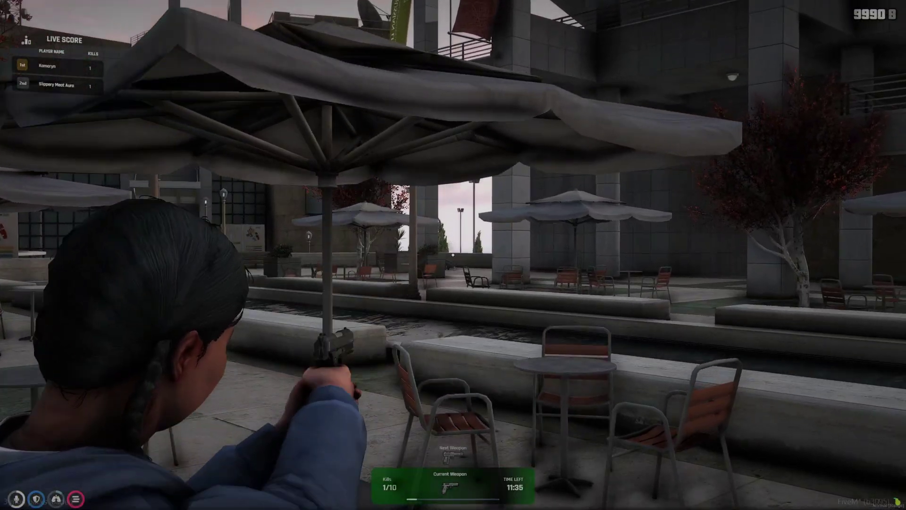
Step: Shoot the enemy on Kortz for a kill, checking the lobby leaderboard, to reach the Pistol MK2
{"action": "left_click", "coordinate": [453, 255]}
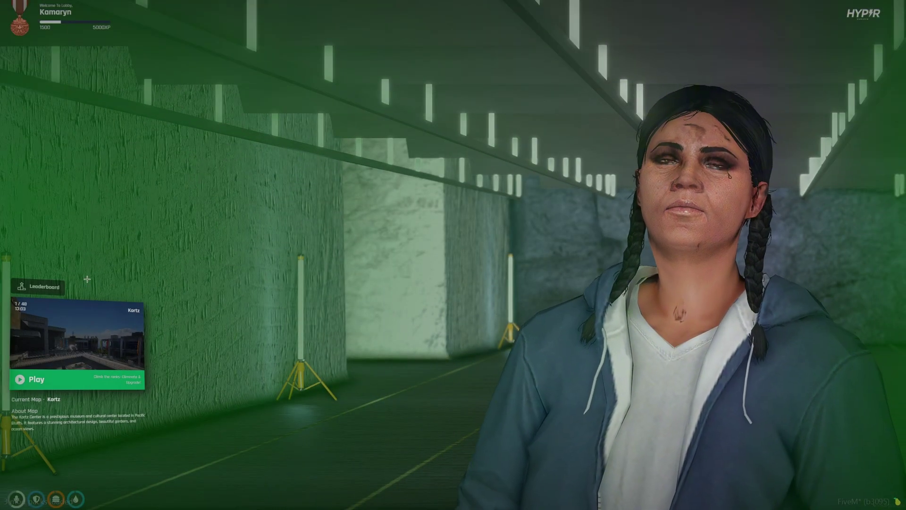
{"action": "left_click", "coordinate": [39, 287]}
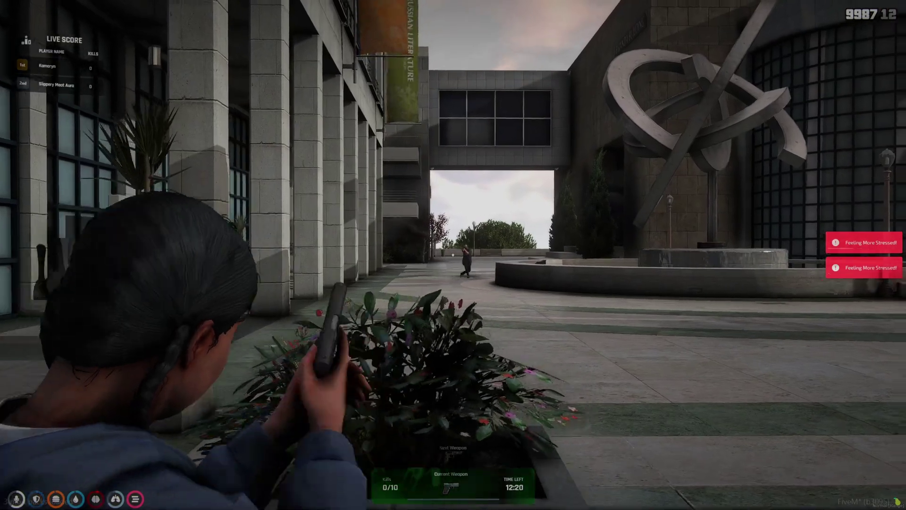
{"action": "left_click", "coordinate": [453, 255]}
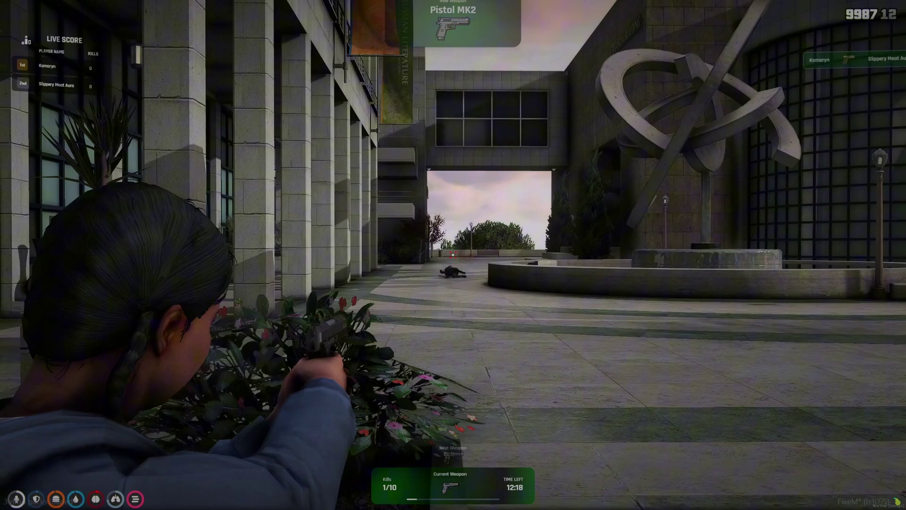
{"action": "key", "text": "w"}
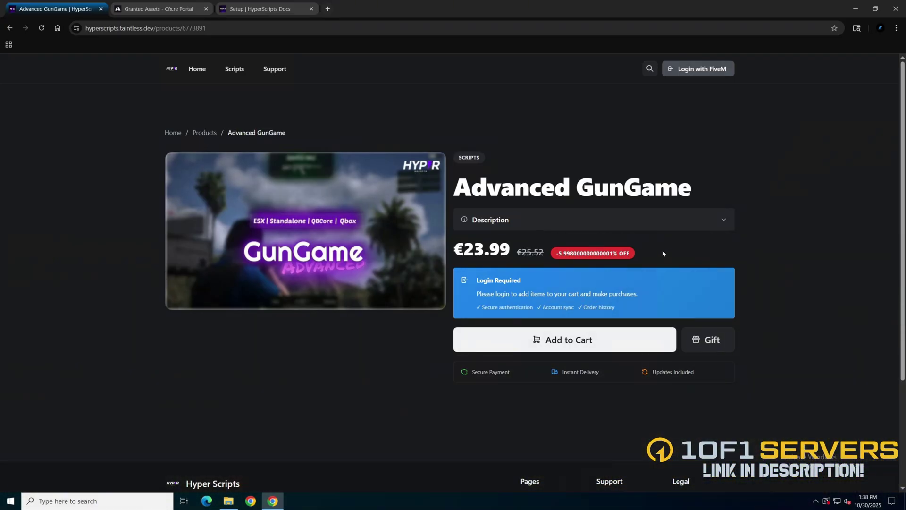
Step: Download hsGunGame from the Cfx.re Granted Assets list and open hsGunGame.pack.zip in WinRAR
{"action": "left_click", "coordinate": [721, 223]}
{"action": "scroll", "coordinate": [654, 304], "scroll_direction": "down", "scroll_amount": 5}
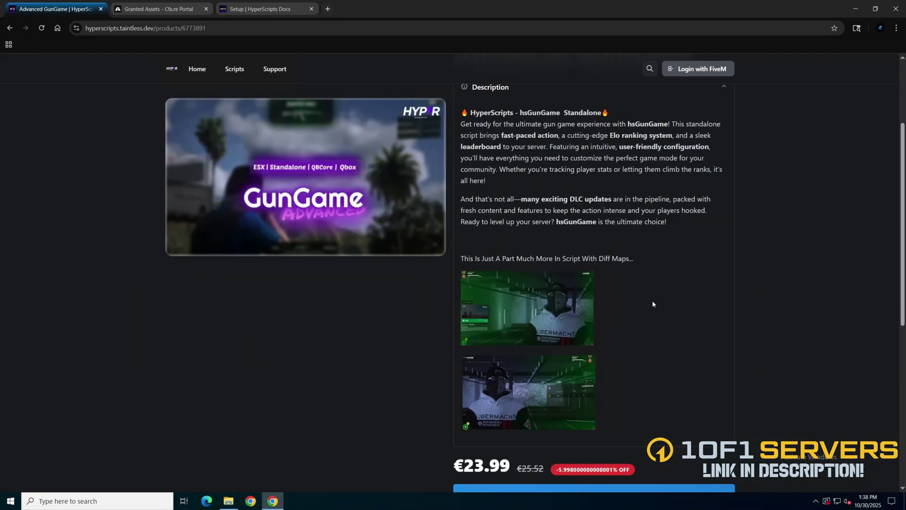
{"action": "scroll", "coordinate": [654, 304], "scroll_direction": "up", "scroll_amount": 4}
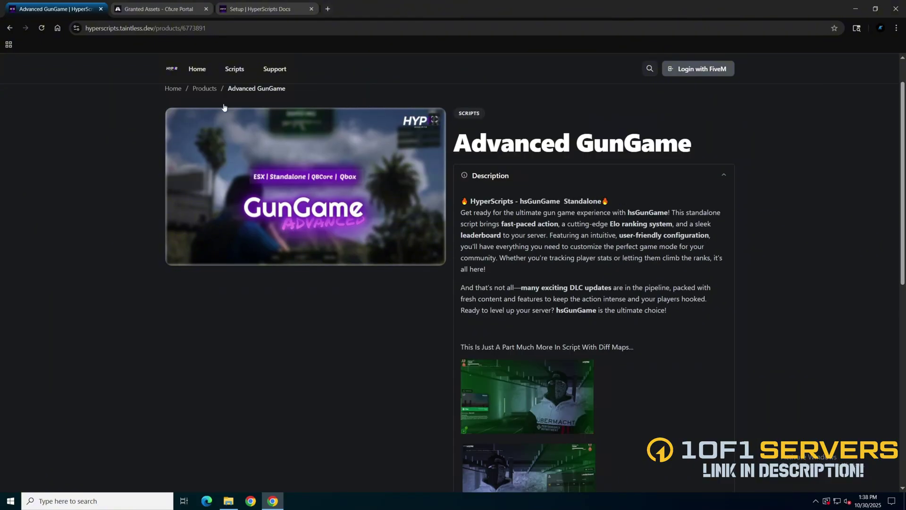
{"action": "left_click", "coordinate": [179, 9]}
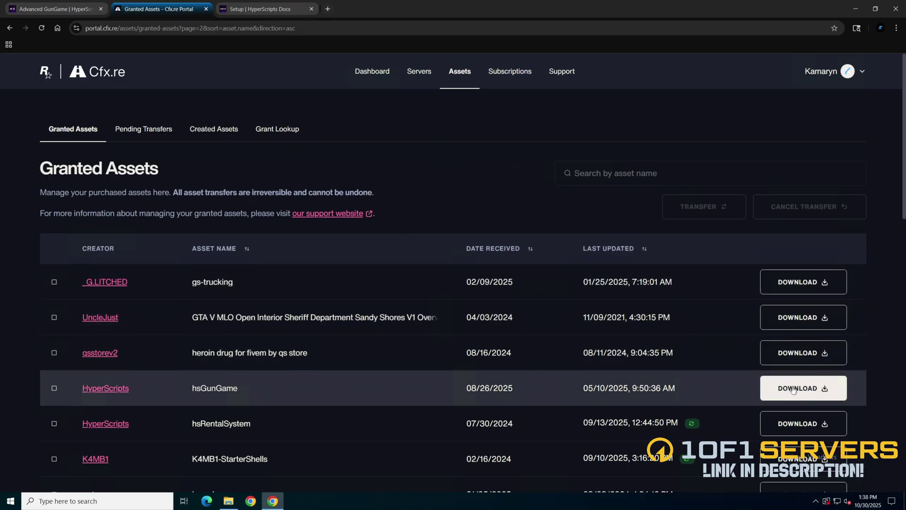
{"action": "left_click", "coordinate": [793, 388]}
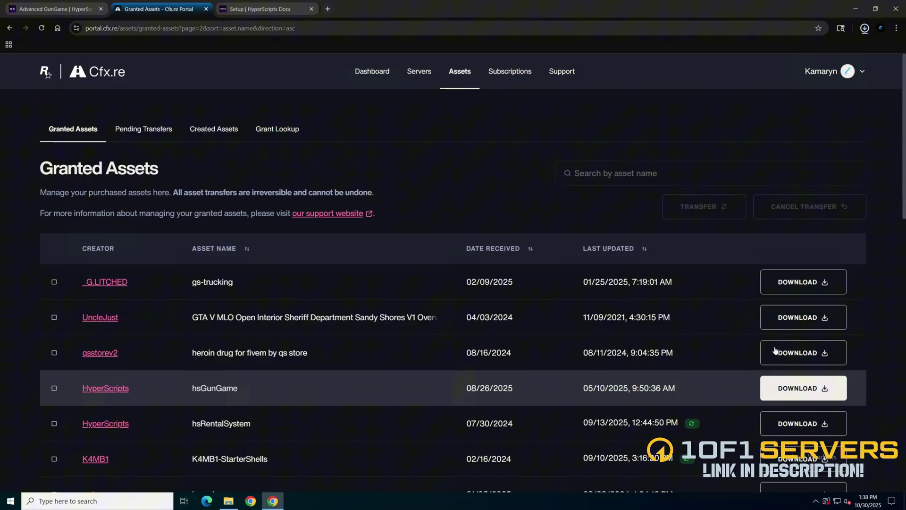
{"action": "left_click", "coordinate": [772, 63]}
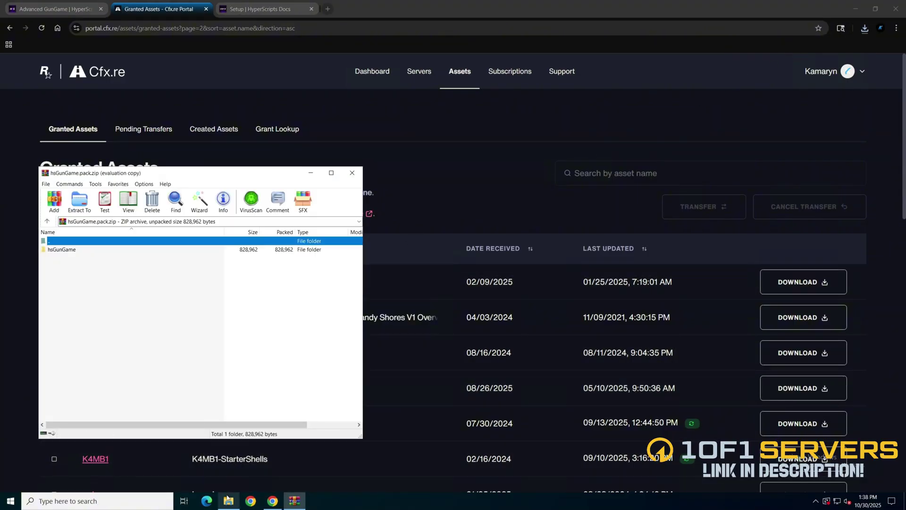
Step: Drag the hsGunGame folder from WinRAR into the QBCore resources folder, keeping its name
{"action": "left_click", "coordinate": [229, 501]}
{"action": "left_click", "coordinate": [514, 222]}
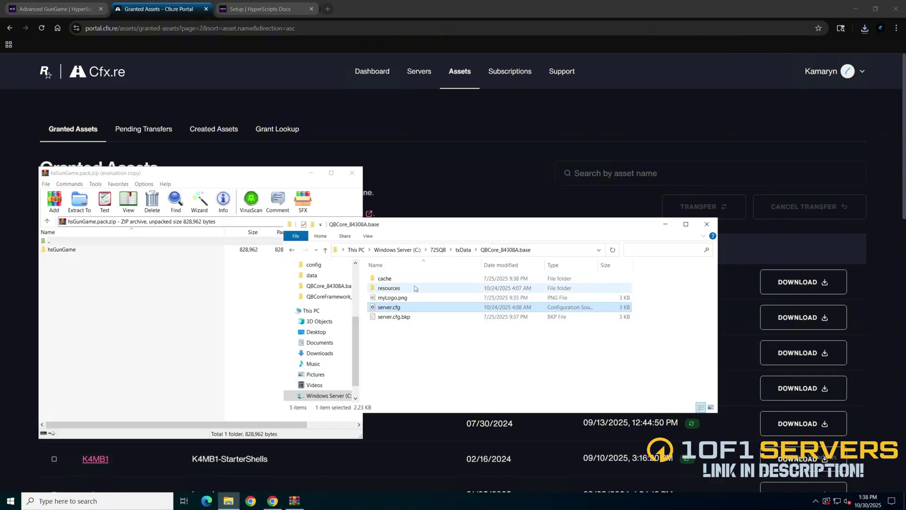
{"action": "double_click", "coordinate": [384, 288]}
{"action": "left_click_drag", "start_coordinate": [59, 249], "coordinate": [431, 376]}
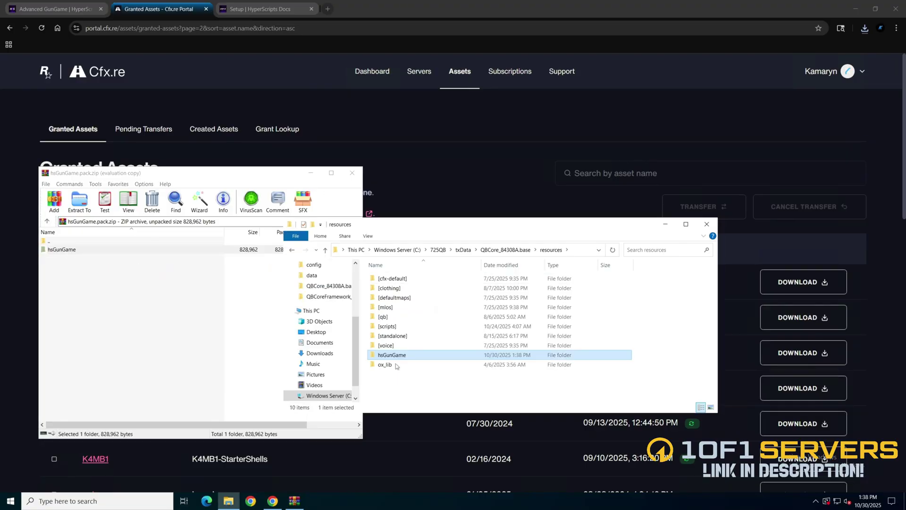
{"action": "left_click", "coordinate": [386, 358]}
{"action": "key", "text": "ctrl+c"}
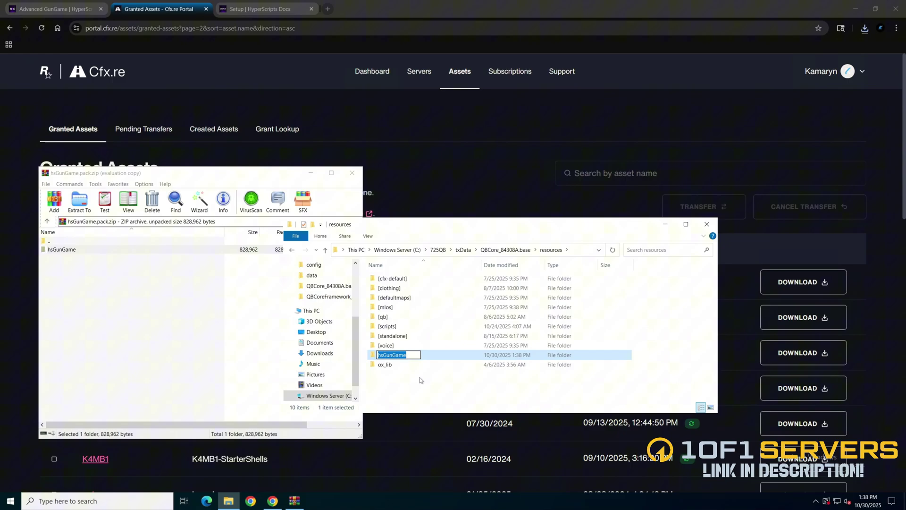
{"action": "left_click", "coordinate": [421, 380]}
{"action": "left_click", "coordinate": [519, 249]}
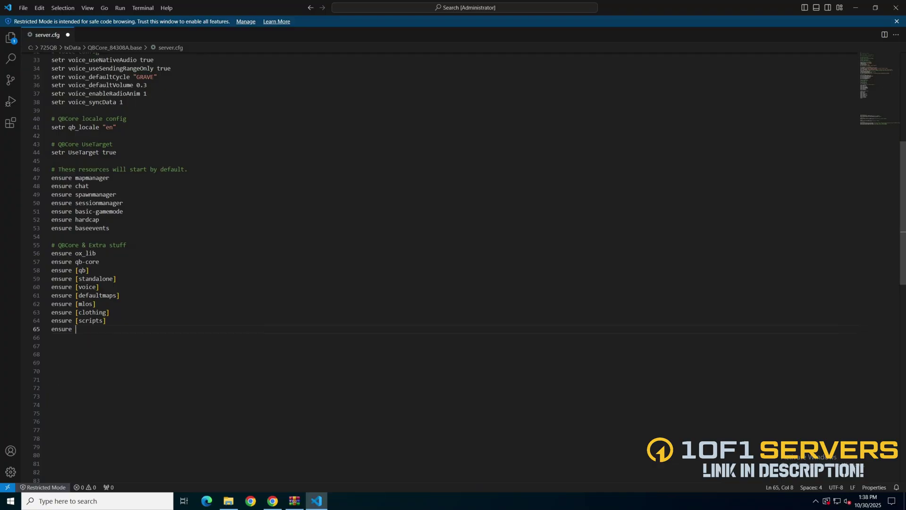
Step: Paste 'ensure hsGunGame' on line 65 of server.cfg and save the file
{"action": "key", "text": "ctrl+v"}
{"action": "key", "text": "ctrl+s"}
{"action": "left_click", "coordinate": [272, 501]}
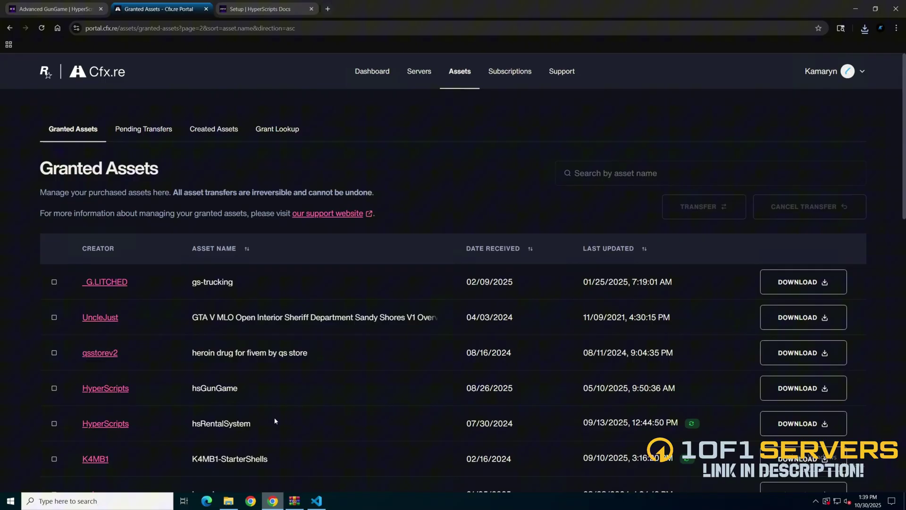
Step: Copy 'setr inventory:weaponmismatch false' from the Setup docs onto a new line after line 44 of server.cfg
{"action": "left_click", "coordinate": [257, 8]}
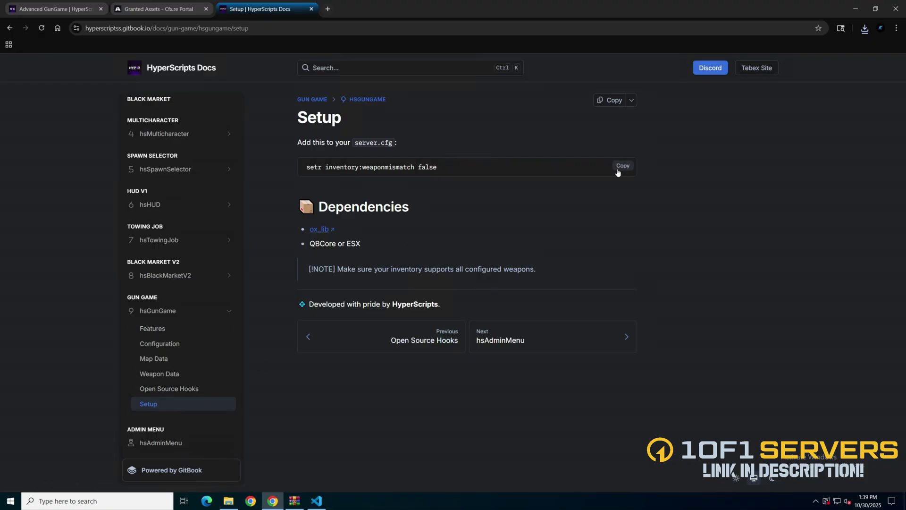
{"action": "left_click", "coordinate": [617, 173]}
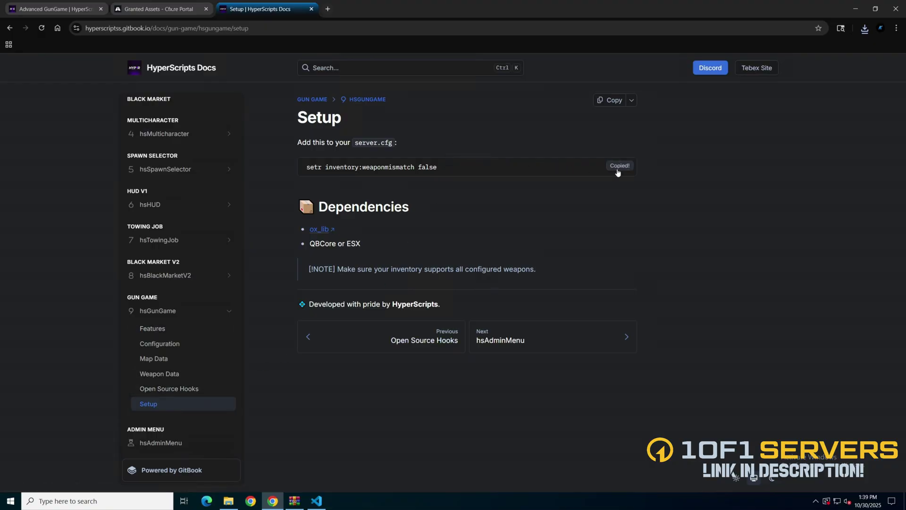
{"action": "left_click", "coordinate": [319, 505]}
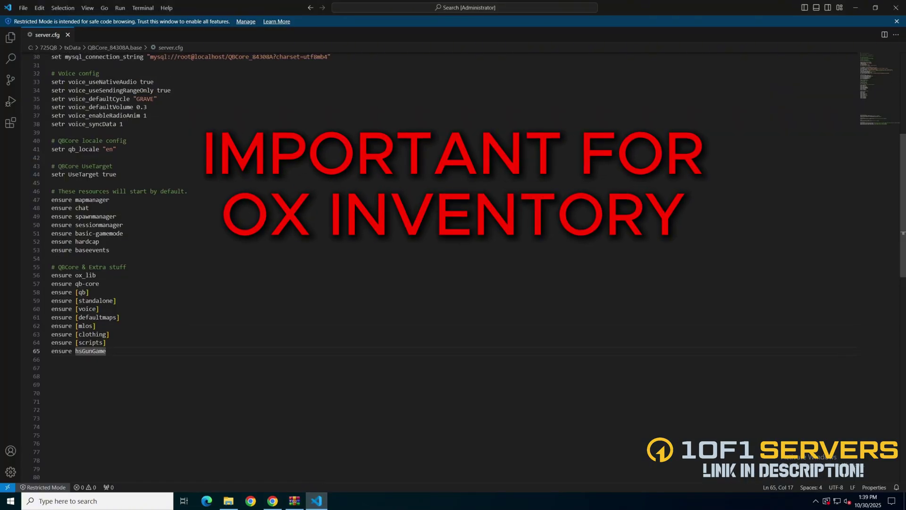
{"action": "left_click", "coordinate": [116, 175]}
{"action": "key", "text": "Return"}
{"action": "key", "text": "ctrl+v"}
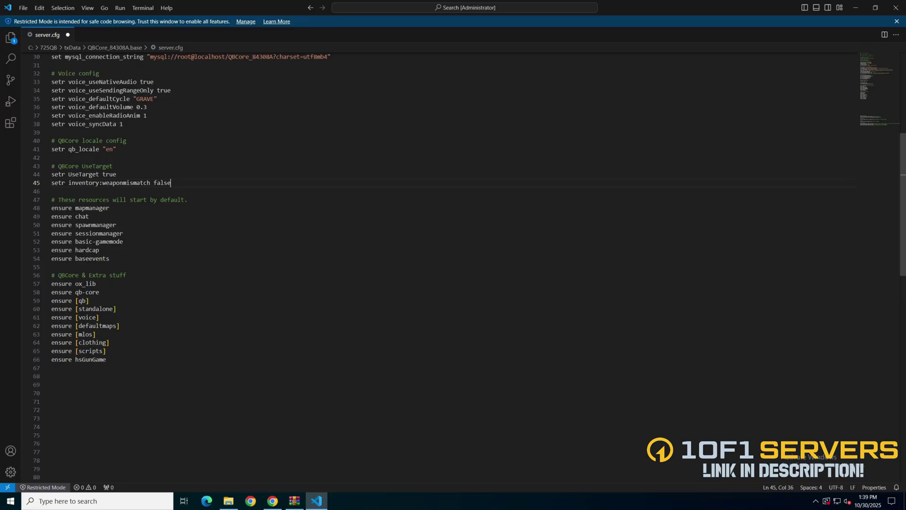
{"action": "left_click", "coordinate": [228, 501]}
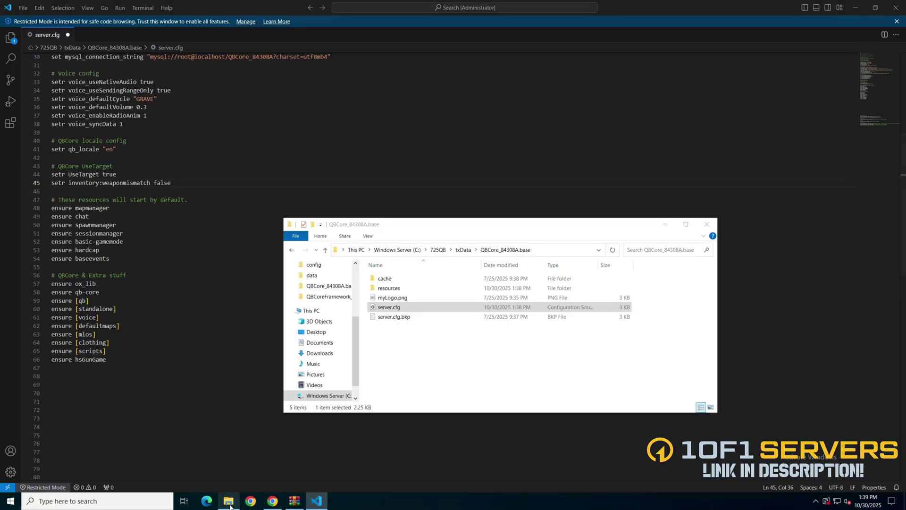
Step: Open resources > hsGunGame > shared > client.lua in Visual Studio Code
{"action": "double_click", "coordinate": [386, 289]}
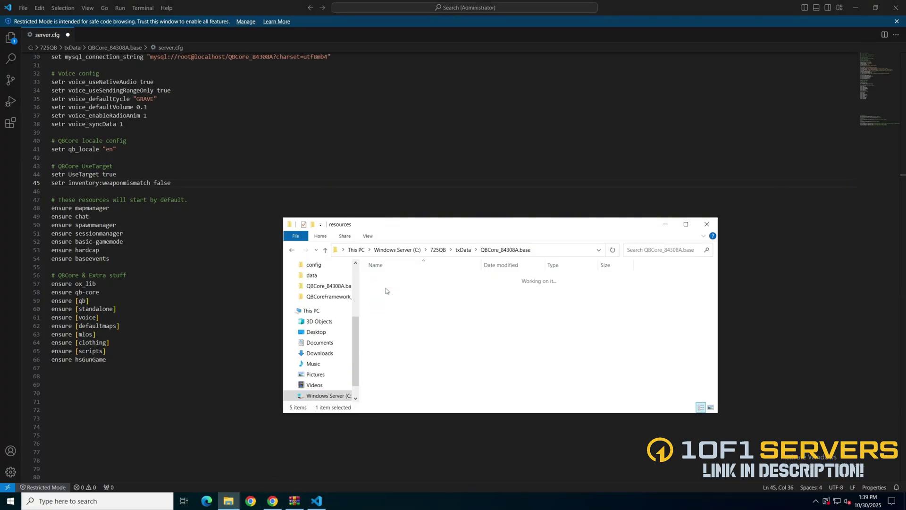
{"action": "double_click", "coordinate": [408, 358]}
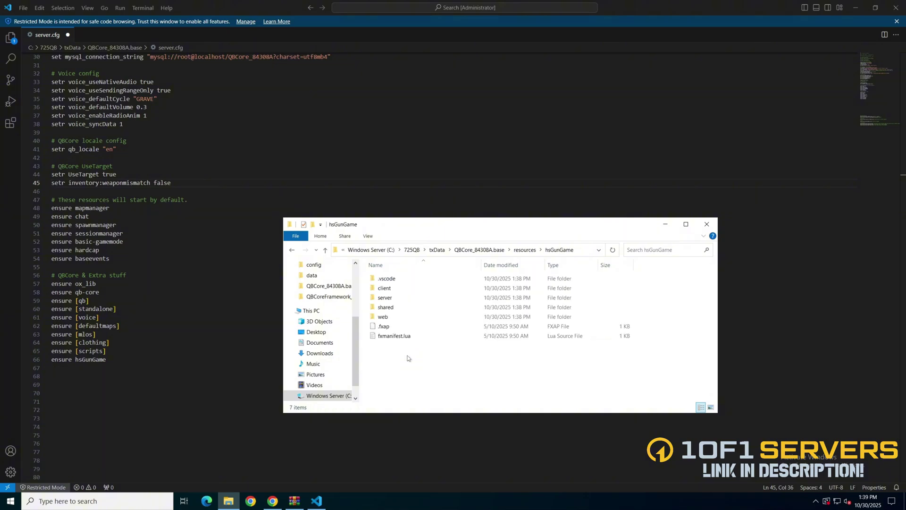
{"action": "double_click", "coordinate": [385, 307]}
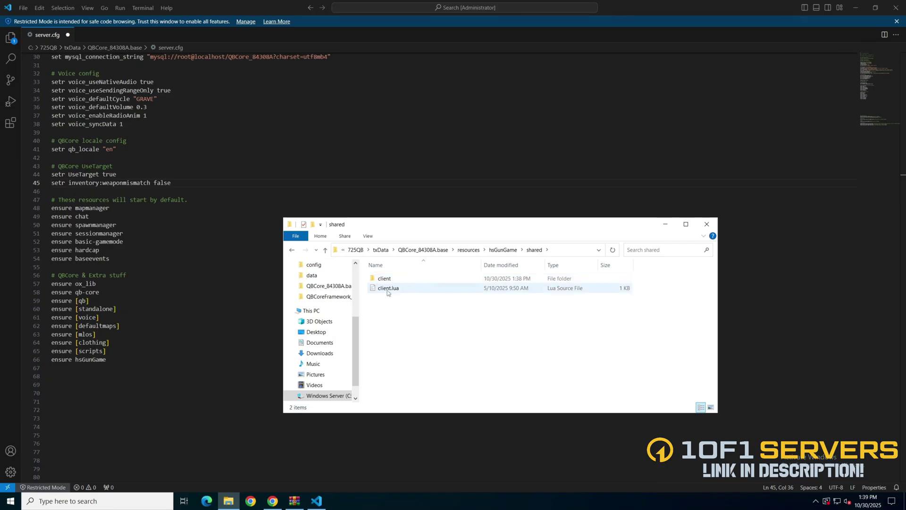
{"action": "left_click", "coordinate": [387, 292]}
{"action": "double_click", "coordinate": [387, 290]}
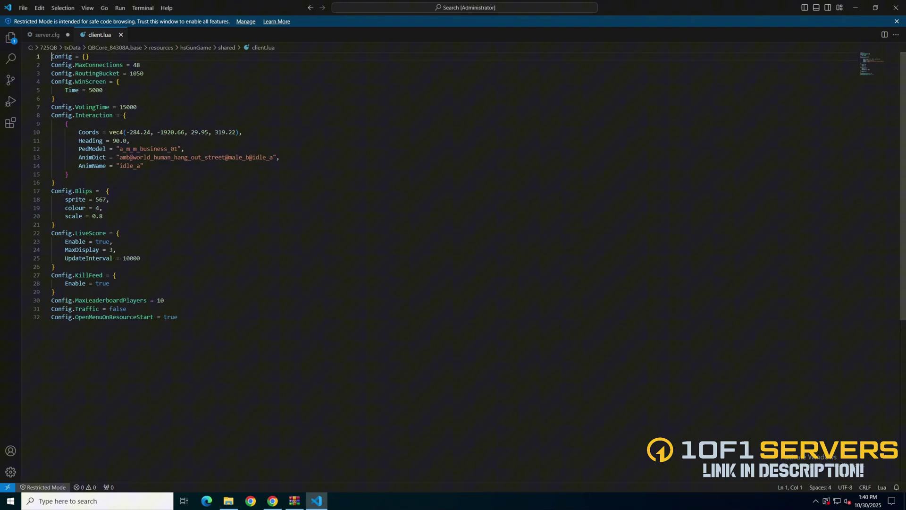
Step: Open cfg_elo-system.lua from the shared client folder in the editor
{"action": "left_click", "coordinate": [229, 501]}
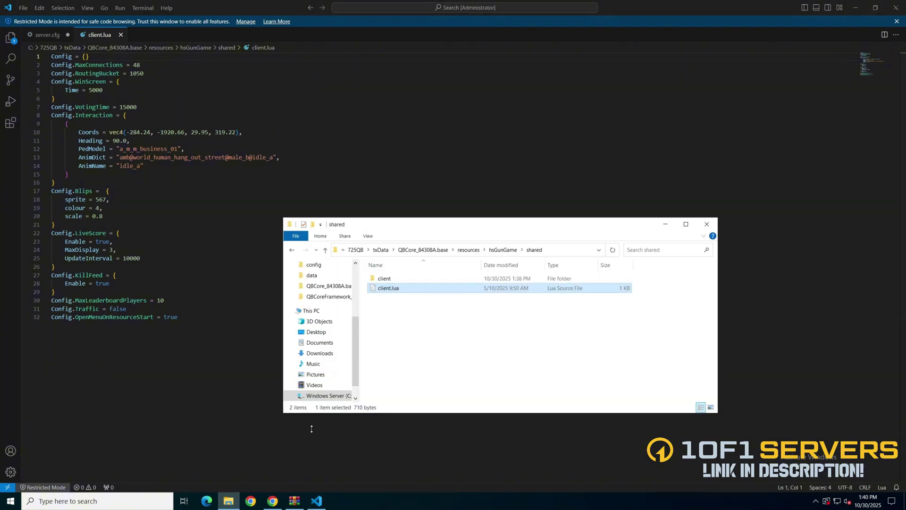
{"action": "left_click", "coordinate": [395, 278]}
{"action": "double_click", "coordinate": [396, 278]}
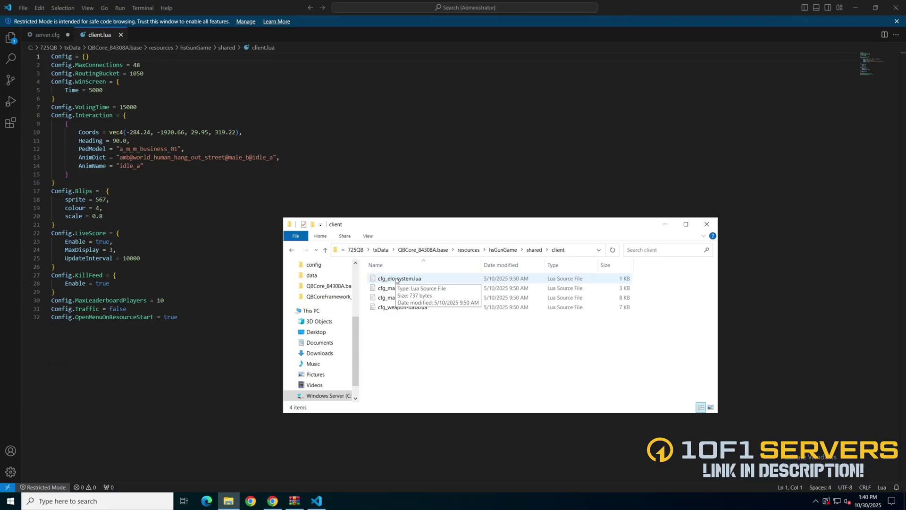
{"action": "double_click", "coordinate": [397, 279]}
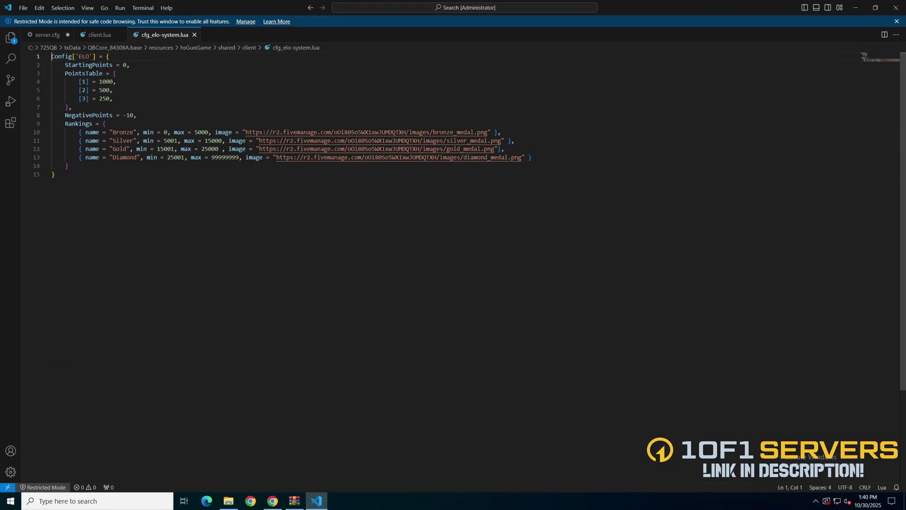
Step: Open cfg_map-data.lua and scroll through the map spawn data for FudgeLane, Kortz and SandyMotels
{"action": "left_click", "coordinate": [395, 297]}
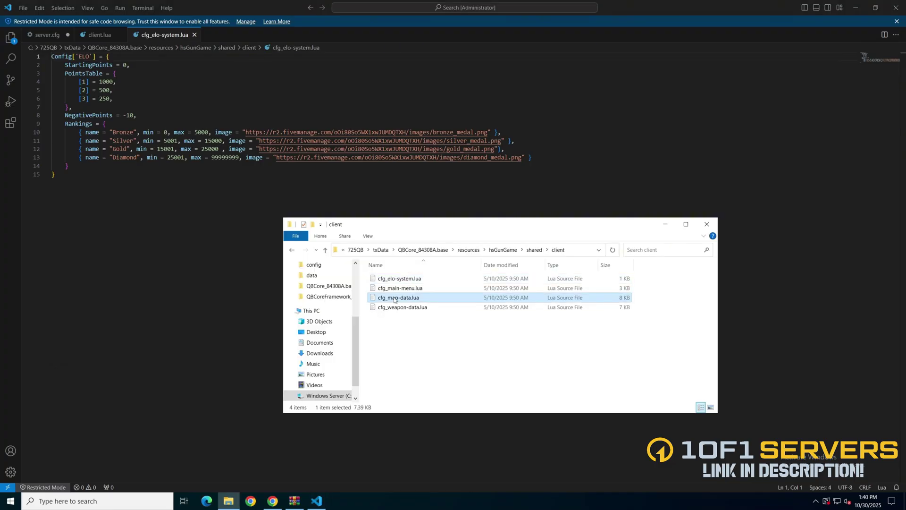
{"action": "double_click", "coordinate": [395, 298]}
{"action": "scroll", "coordinate": [395, 299], "scroll_direction": "down", "scroll_amount": 10}
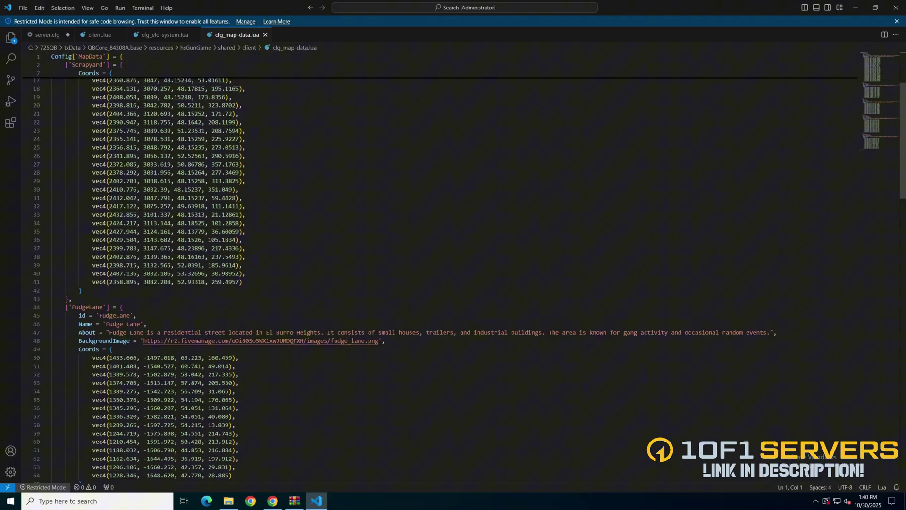
{"action": "scroll", "coordinate": [453, 272], "scroll_direction": "down", "scroll_amount": 7}
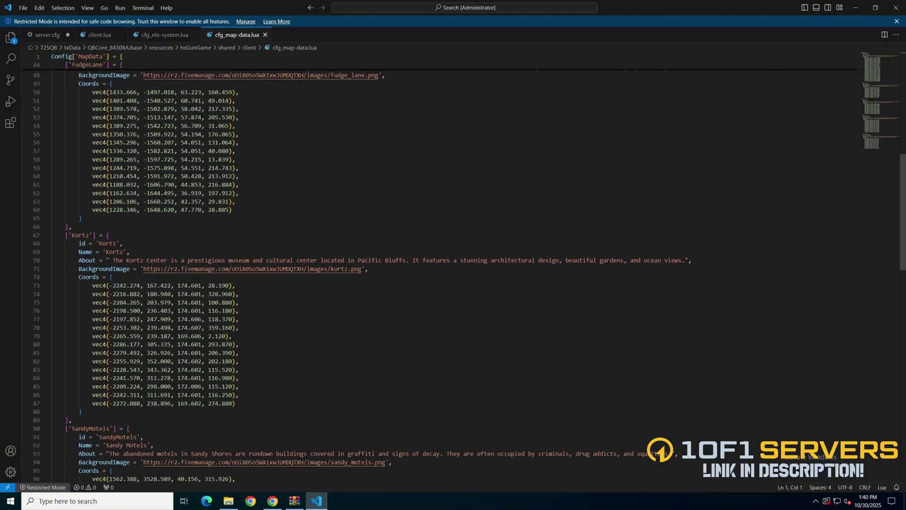
{"action": "scroll", "coordinate": [453, 281], "scroll_direction": "up", "scroll_amount": 4}
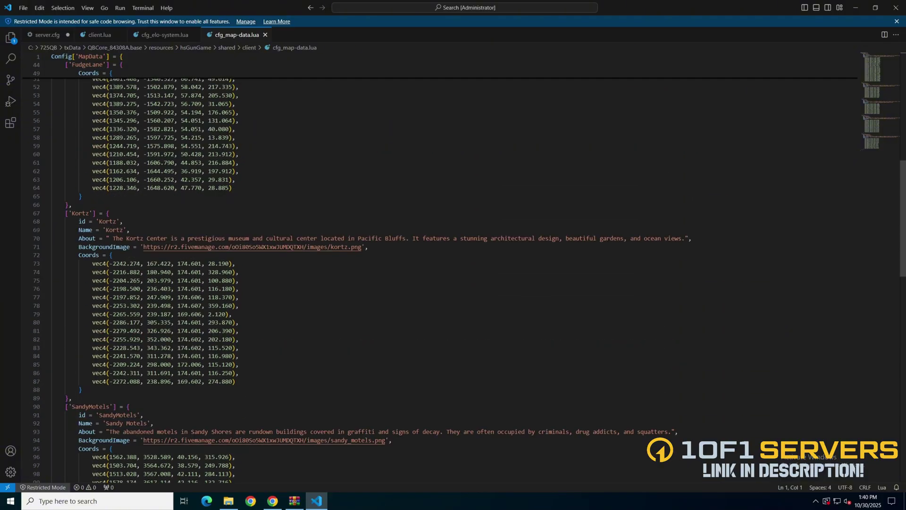
Step: In cfg_weapon-data.lua, make line 49's final weapon WEAPON_KNUCKLE named Knuckles
{"action": "left_click", "coordinate": [230, 502]}
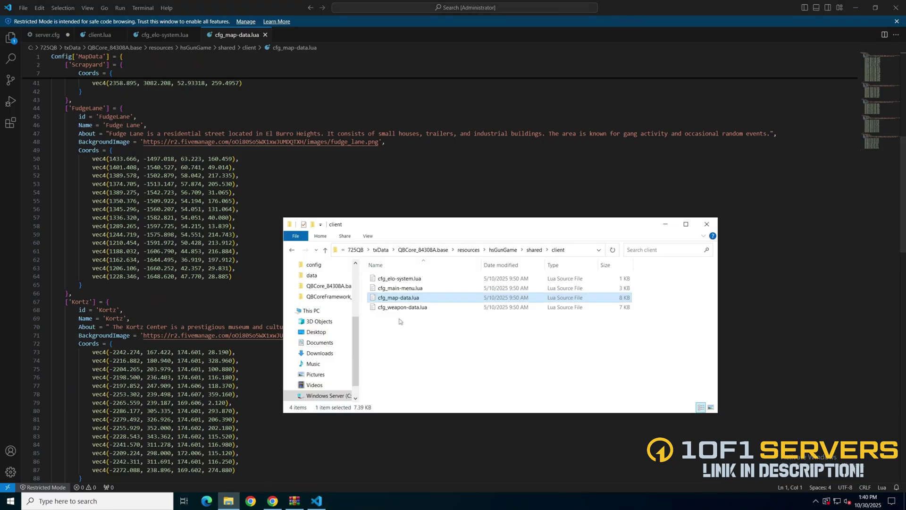
{"action": "left_click", "coordinate": [399, 308]}
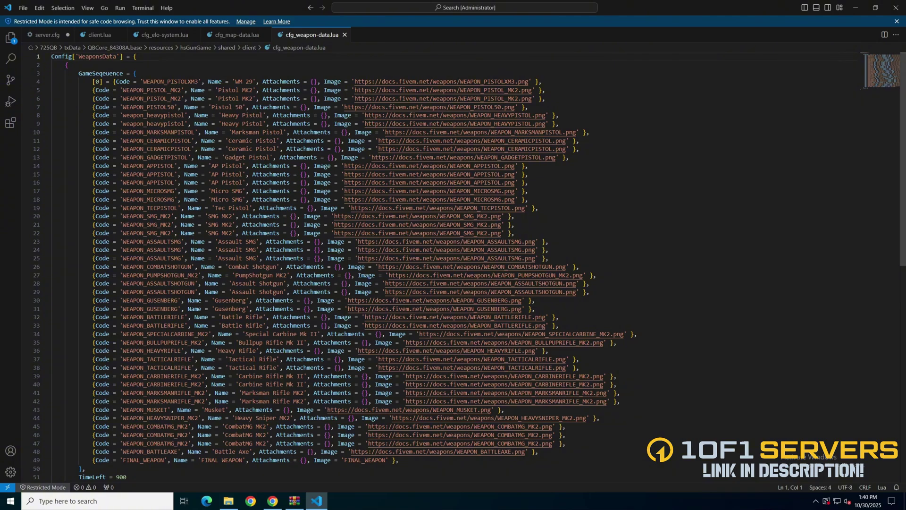
{"action": "scroll", "coordinate": [453, 267], "scroll_direction": "down", "scroll_amount": 1}
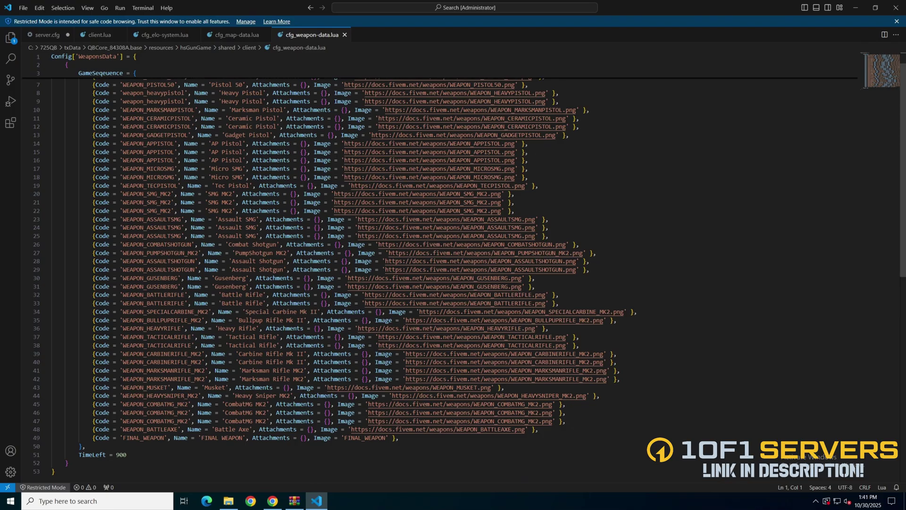
{"action": "double_click", "coordinate": [131, 437]}
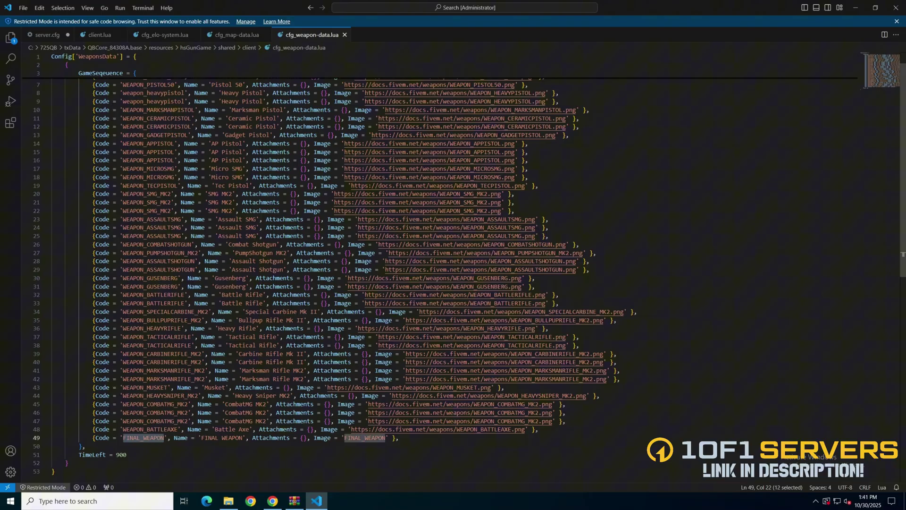
{"action": "type", "text": "WEAPON_KN"}
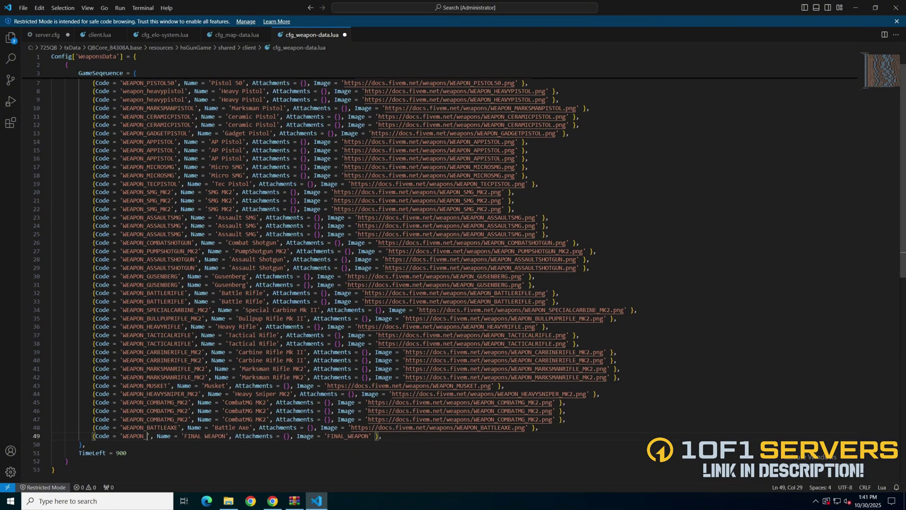
{"action": "type", "text": "UCKLE"}
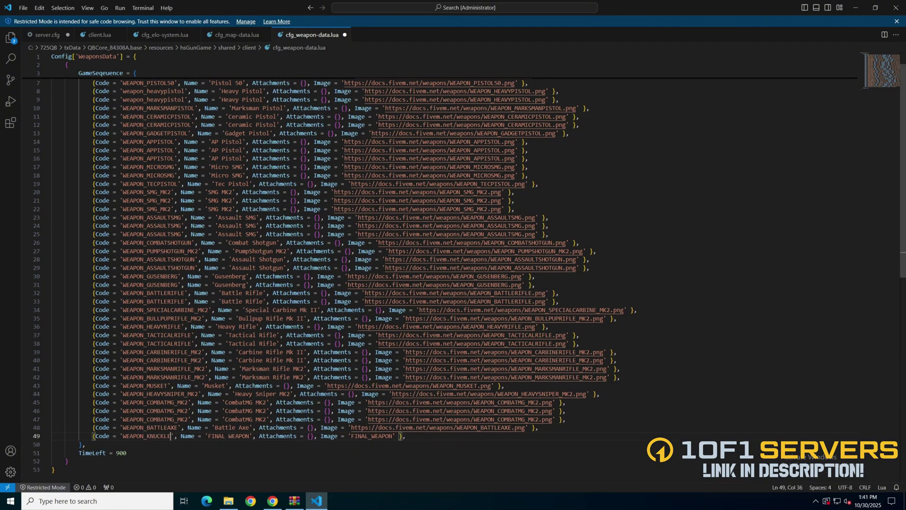
{"action": "key", "text": "ctrl+shift+Left"}
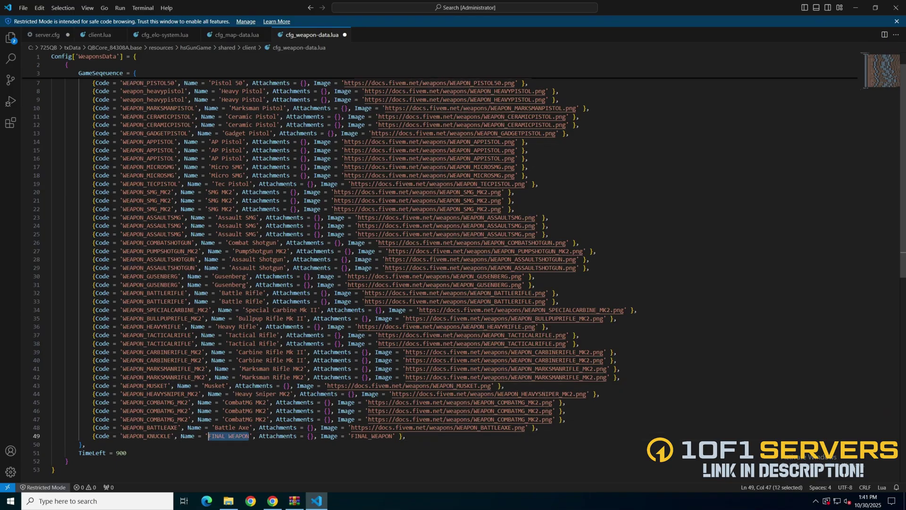
{"action": "type", "text": "KN"}
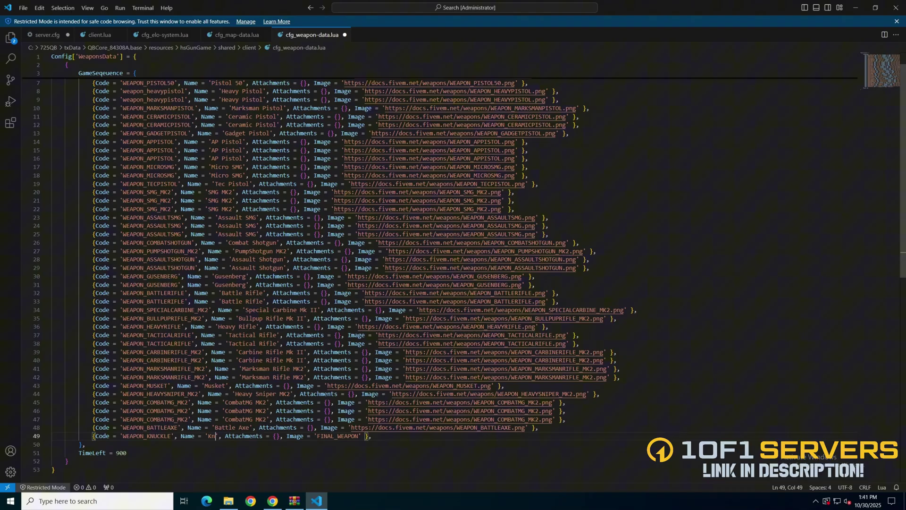
{"action": "type", "text": "uckles"}
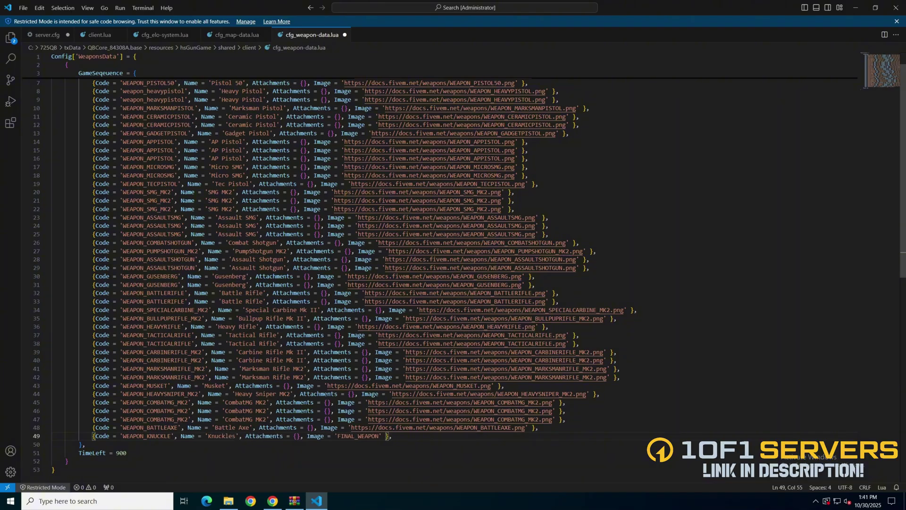
Step: Reuse the Battle Axe image URL for line 49, changing BATTLEAXE to KNUCKLE
{"action": "left_click_drag", "start_coordinate": [351, 427], "coordinate": [522, 427]}
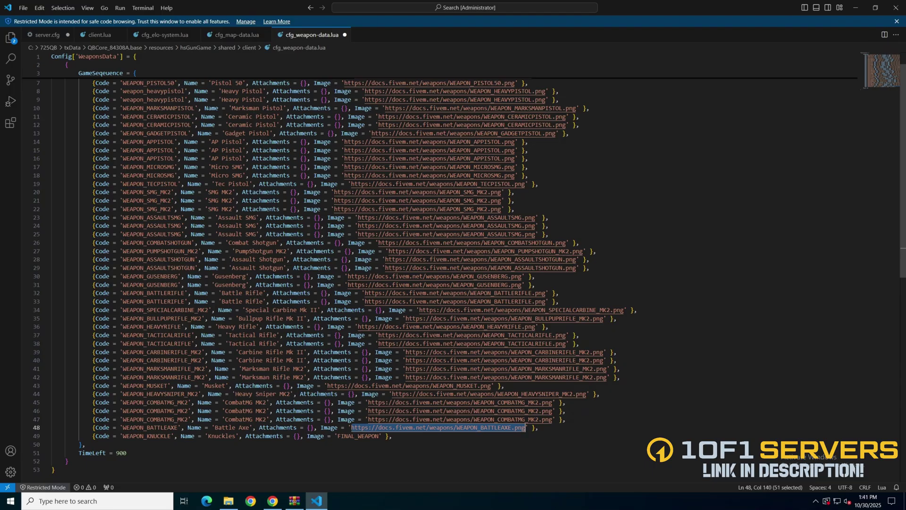
{"action": "left_click_drag", "start_coordinate": [338, 436], "coordinate": [379, 435]}
{"action": "type", "text": "https://docs.fivem.net/weapons/WEAPON_BATTLEAXE.png"}
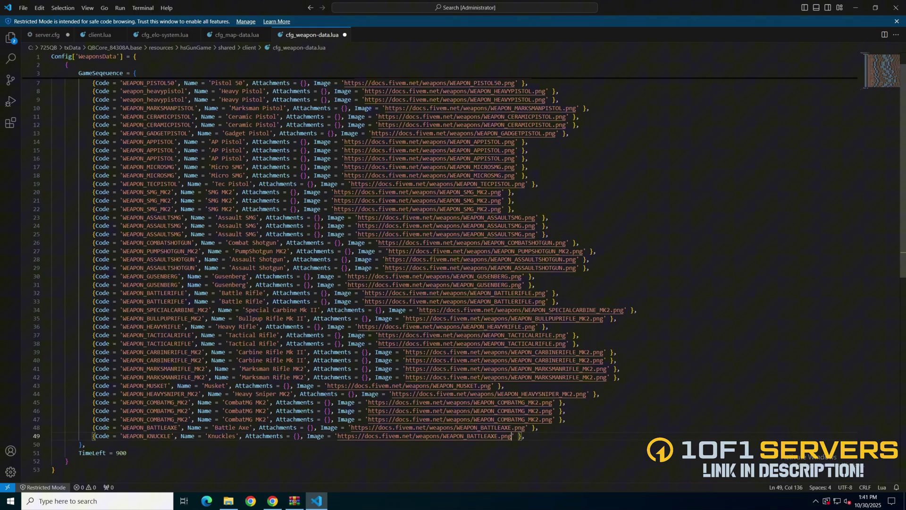
{"action": "left_click_drag", "start_coordinate": [468, 436], "coordinate": [498, 436]}
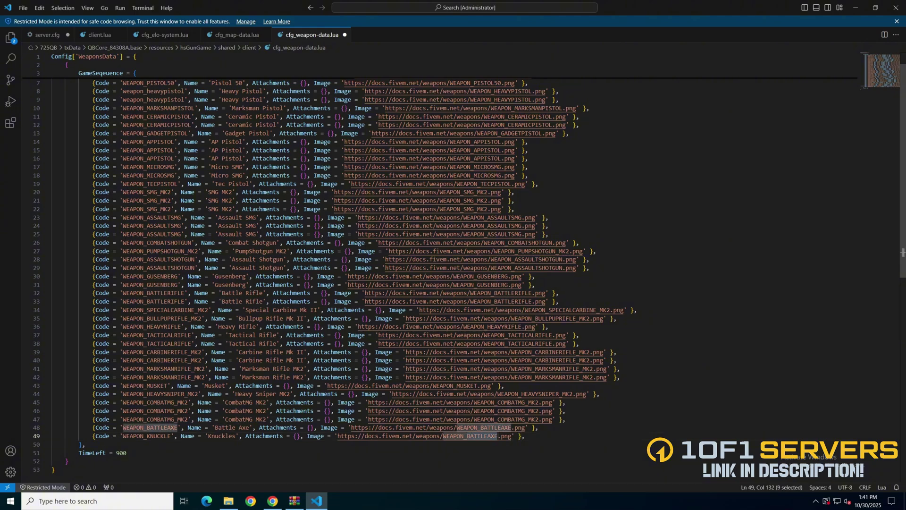
{"action": "type", "text": "KNUCKLE"}
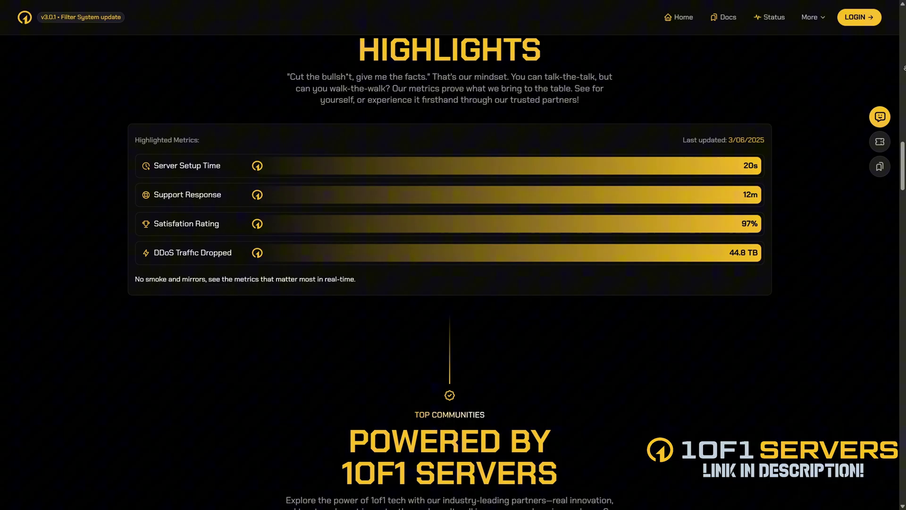
Step: Scroll the 1of1 Servers homepage past Highlights, Comparison and Support to The 1of1 Locations
{"action": "scroll", "coordinate": [904, 68], "scroll_direction": "down", "scroll_amount": 5}
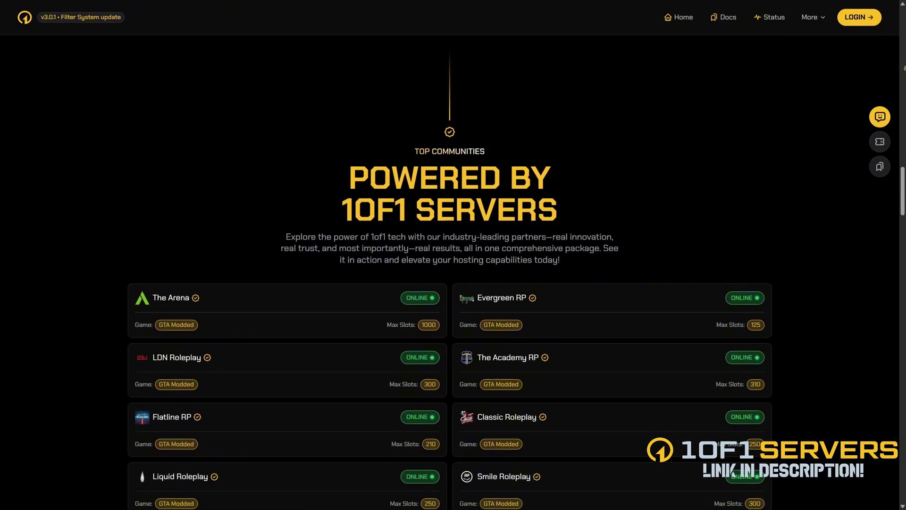
{"action": "scroll", "coordinate": [904, 68], "scroll_direction": "down", "scroll_amount": 5}
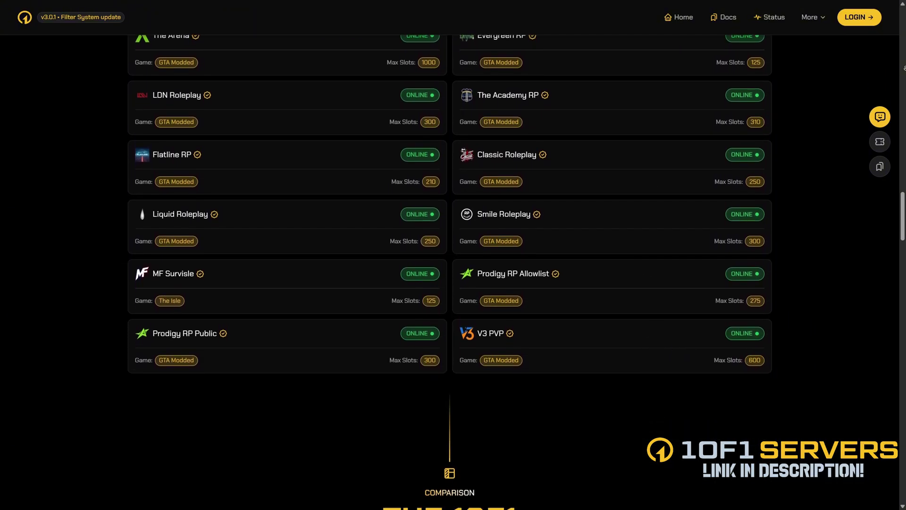
{"action": "scroll", "coordinate": [905, 68], "scroll_direction": "down", "scroll_amount": 5}
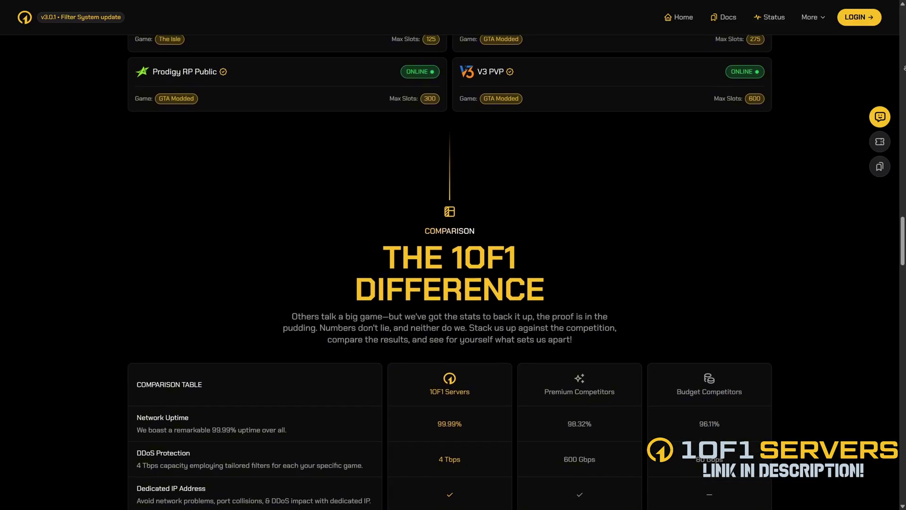
{"action": "scroll", "coordinate": [904, 68], "scroll_direction": "down", "scroll_amount": 5}
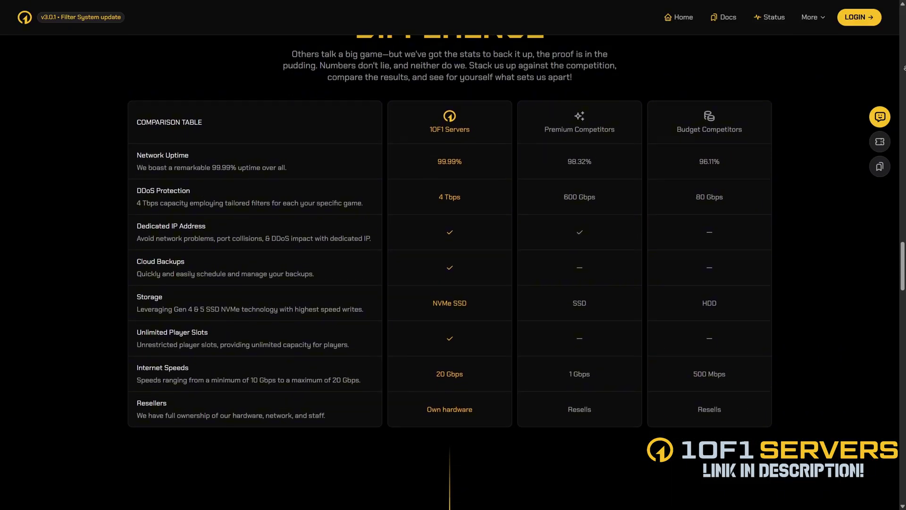
{"action": "scroll", "coordinate": [904, 67], "scroll_direction": "down", "scroll_amount": 5}
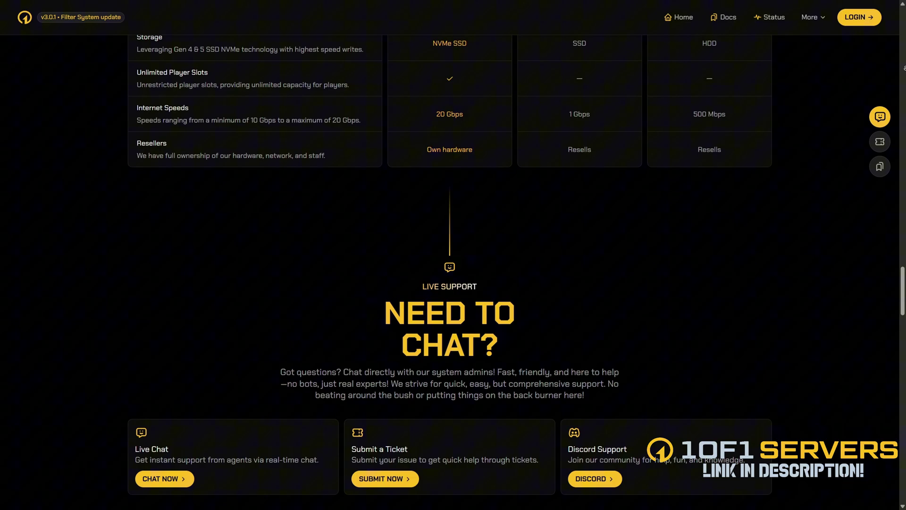
{"action": "scroll", "coordinate": [904, 67], "scroll_direction": "down", "scroll_amount": 5}
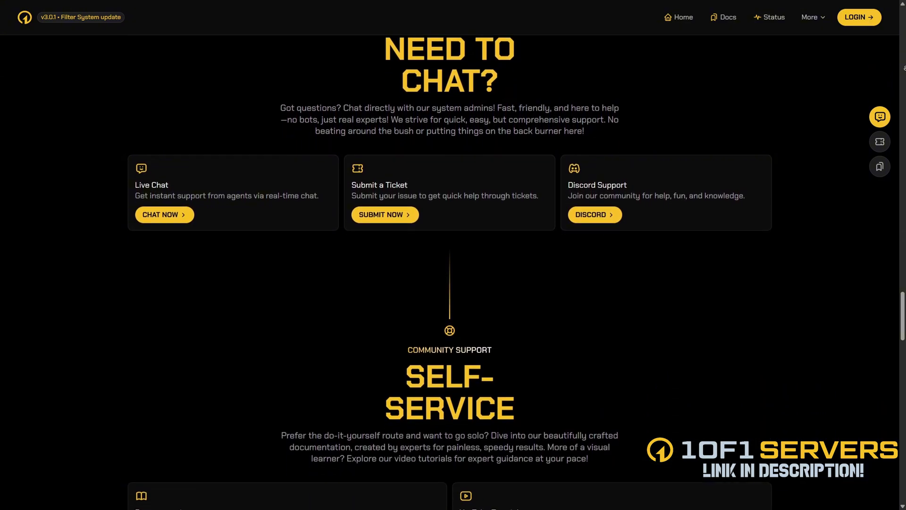
{"action": "scroll", "coordinate": [904, 68], "scroll_direction": "down", "scroll_amount": 5}
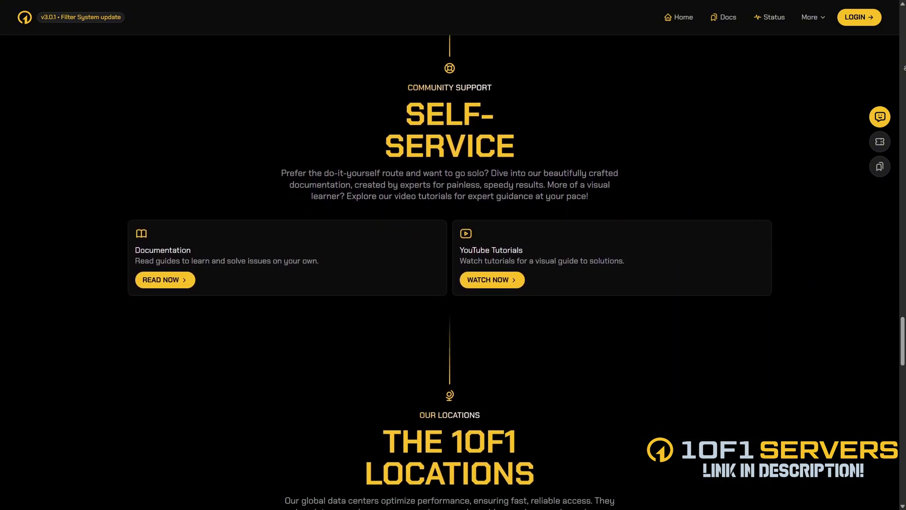
{"action": "scroll", "coordinate": [904, 67], "scroll_direction": "down", "scroll_amount": 6}
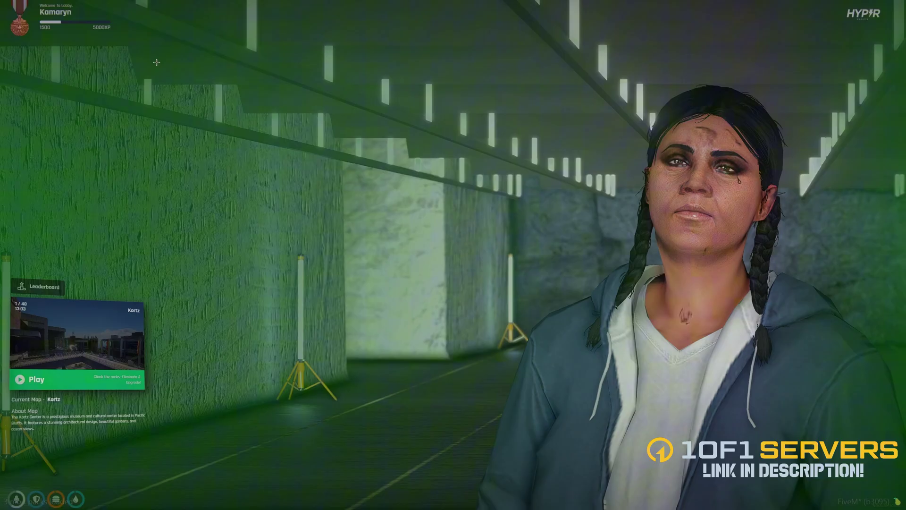
Step: View the lobby leaderboard, return to the main menu, and start a match on Kortz
{"action": "left_click", "coordinate": [56, 287]}
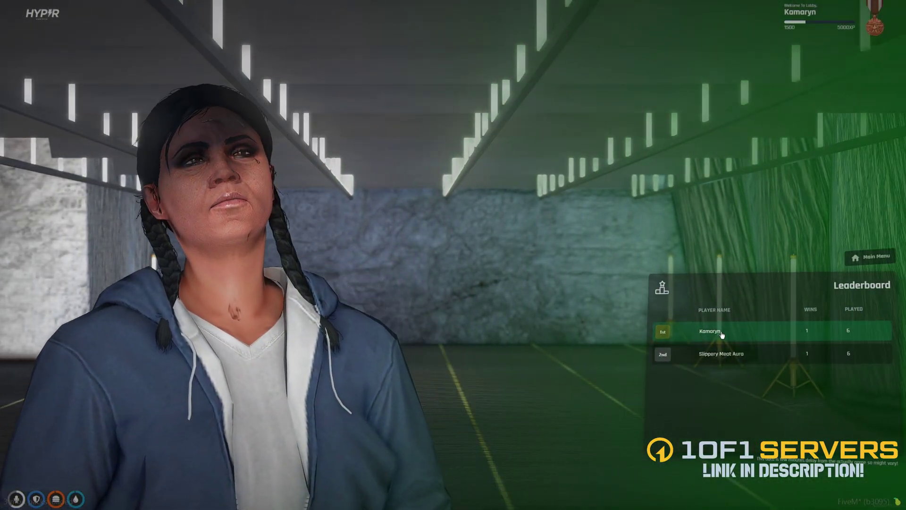
{"action": "left_click", "coordinate": [870, 257]}
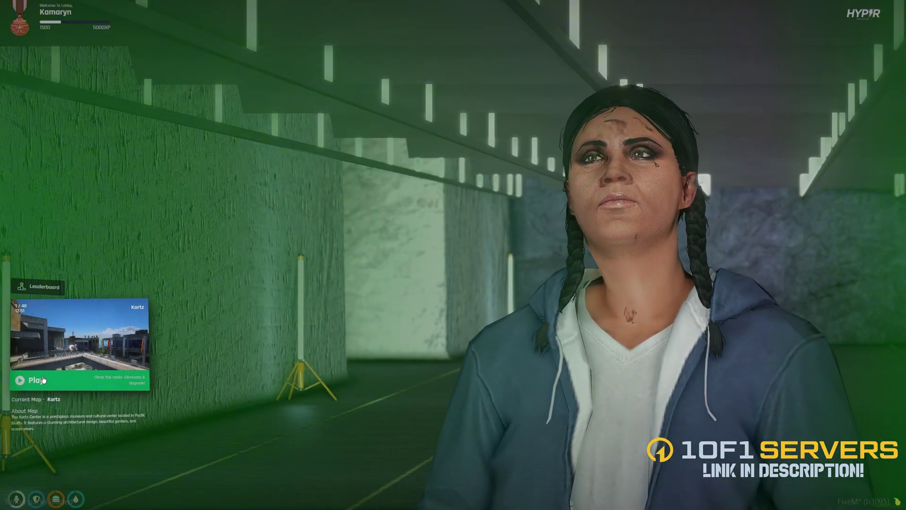
{"action": "left_click", "coordinate": [43, 380]}
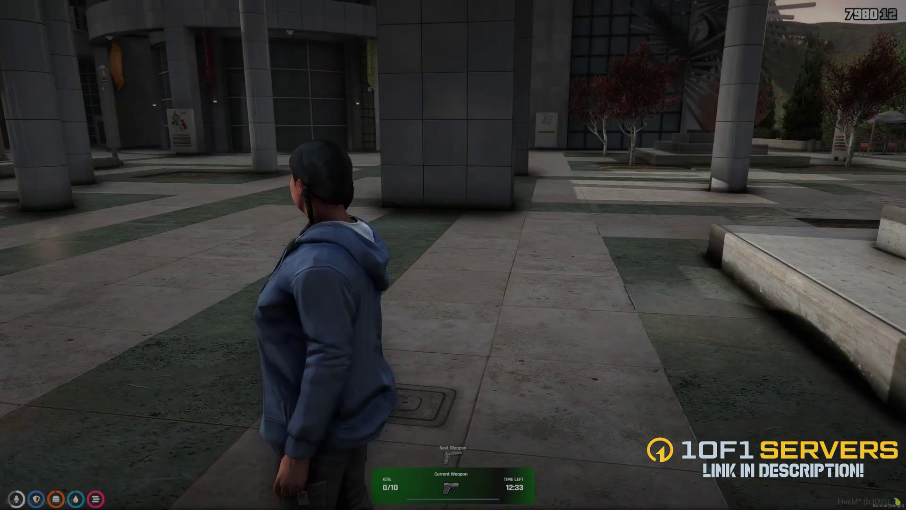
Step: Aim the pistol and sprint across the Kortz plaza until the match ends in Map Voting
{"action": "right_click", "coordinate": [453, 255]}
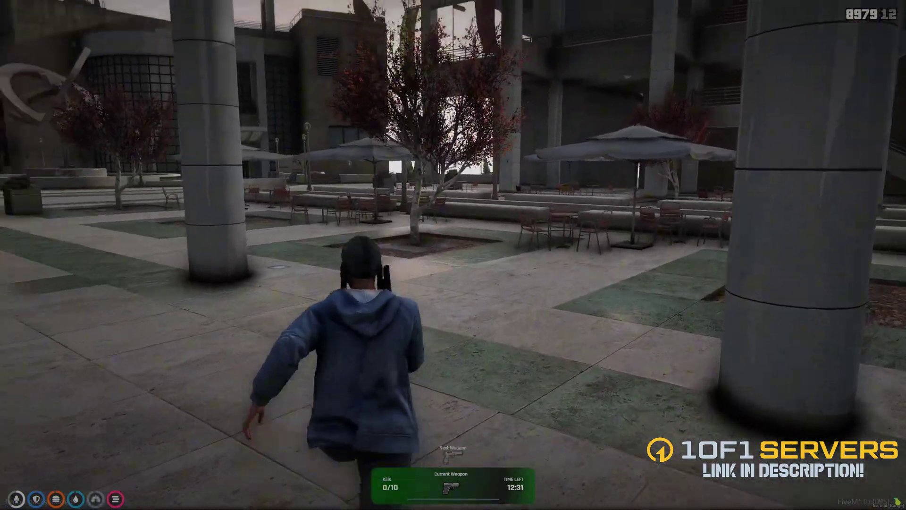
{"action": "key", "text": "w"}
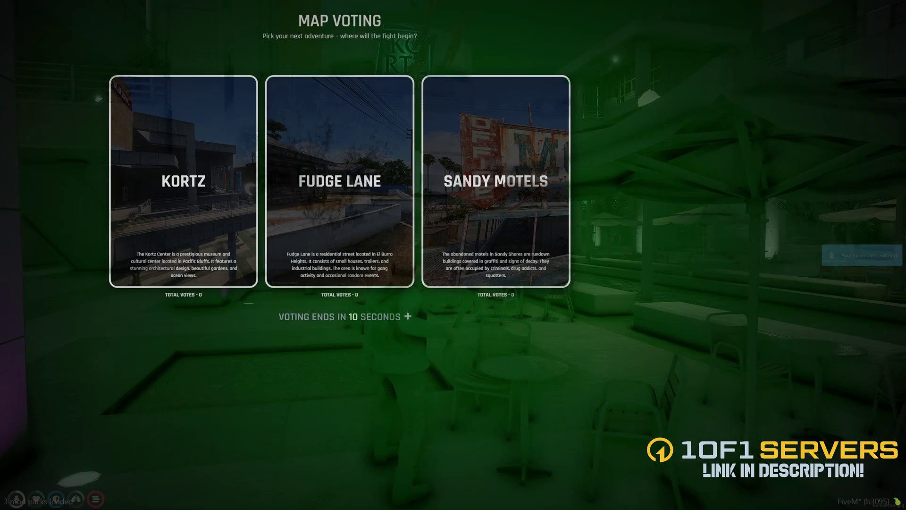
Step: Vote for Kortz, move around the new round's plaza, then exit with /leavegungame
{"action": "left_click", "coordinate": [220, 208]}
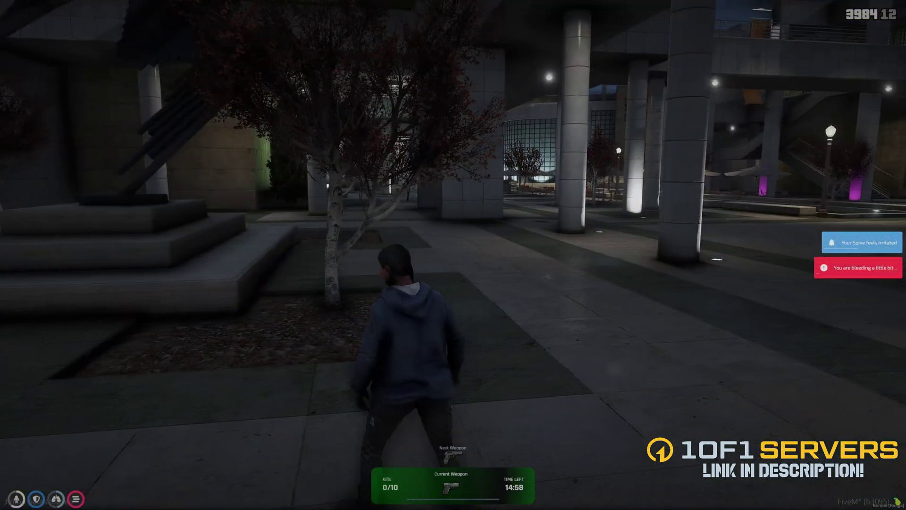
{"action": "key", "text": "w"}
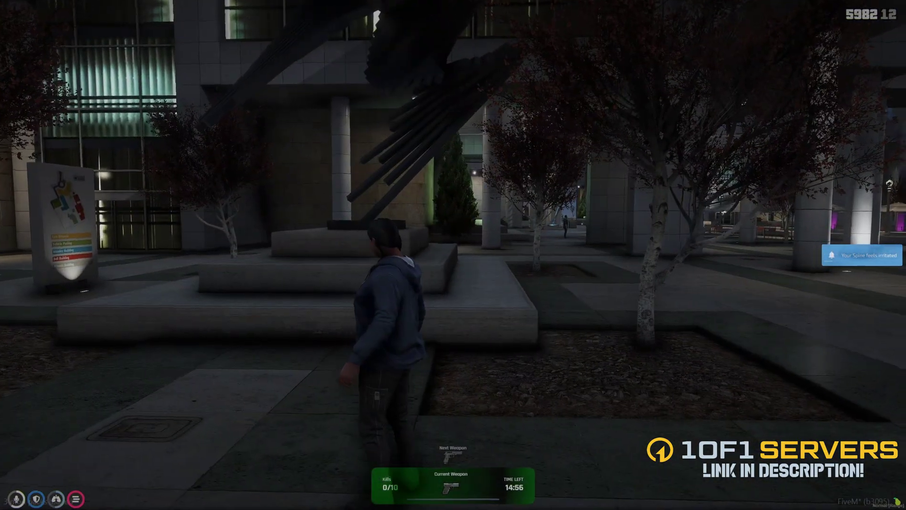
{"action": "key", "text": "s"}
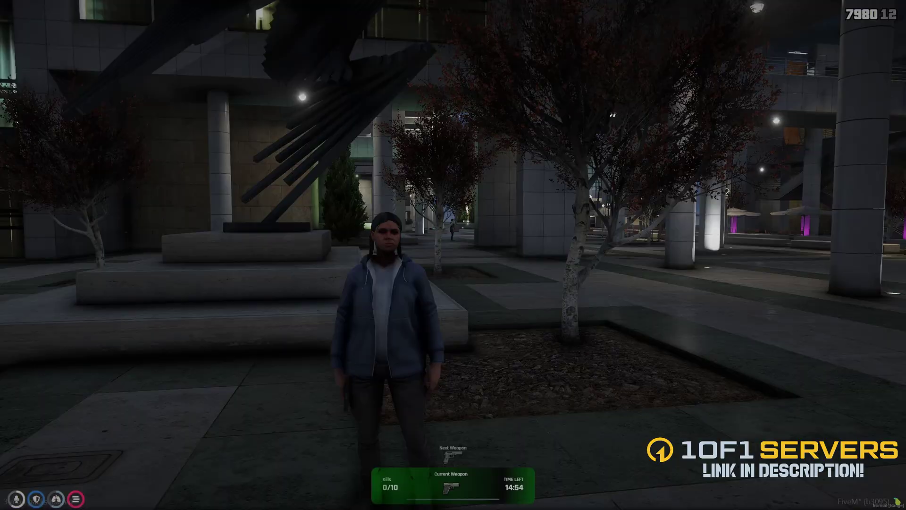
{"action": "type", "text": "t/leave"}
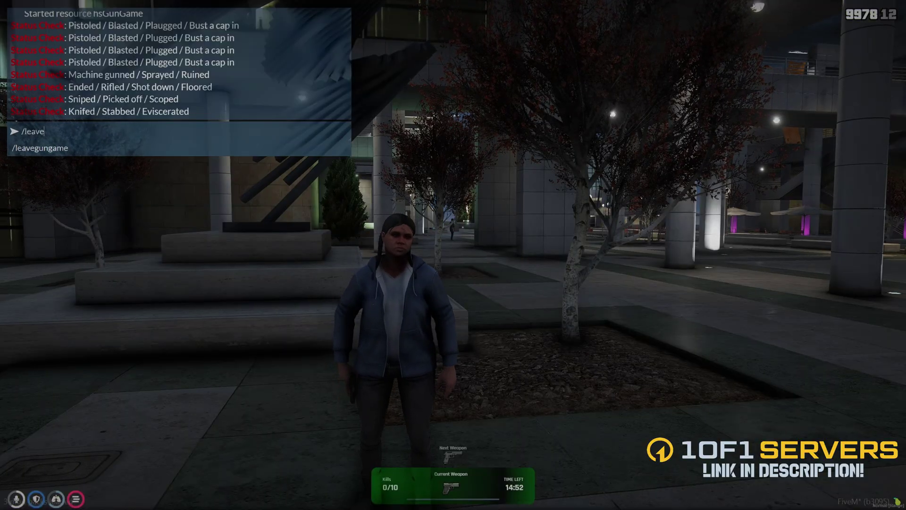
{"action": "type", "text": "gungame"}
{"action": "key", "text": "Return"}
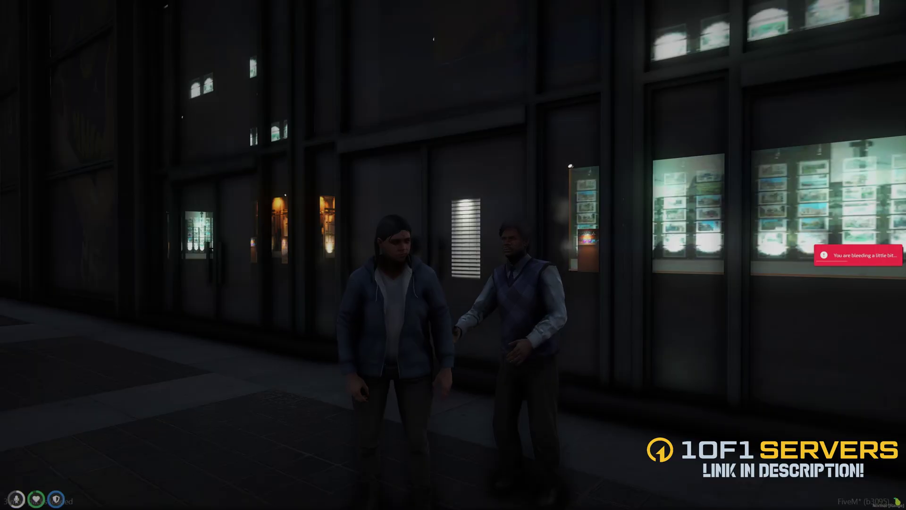